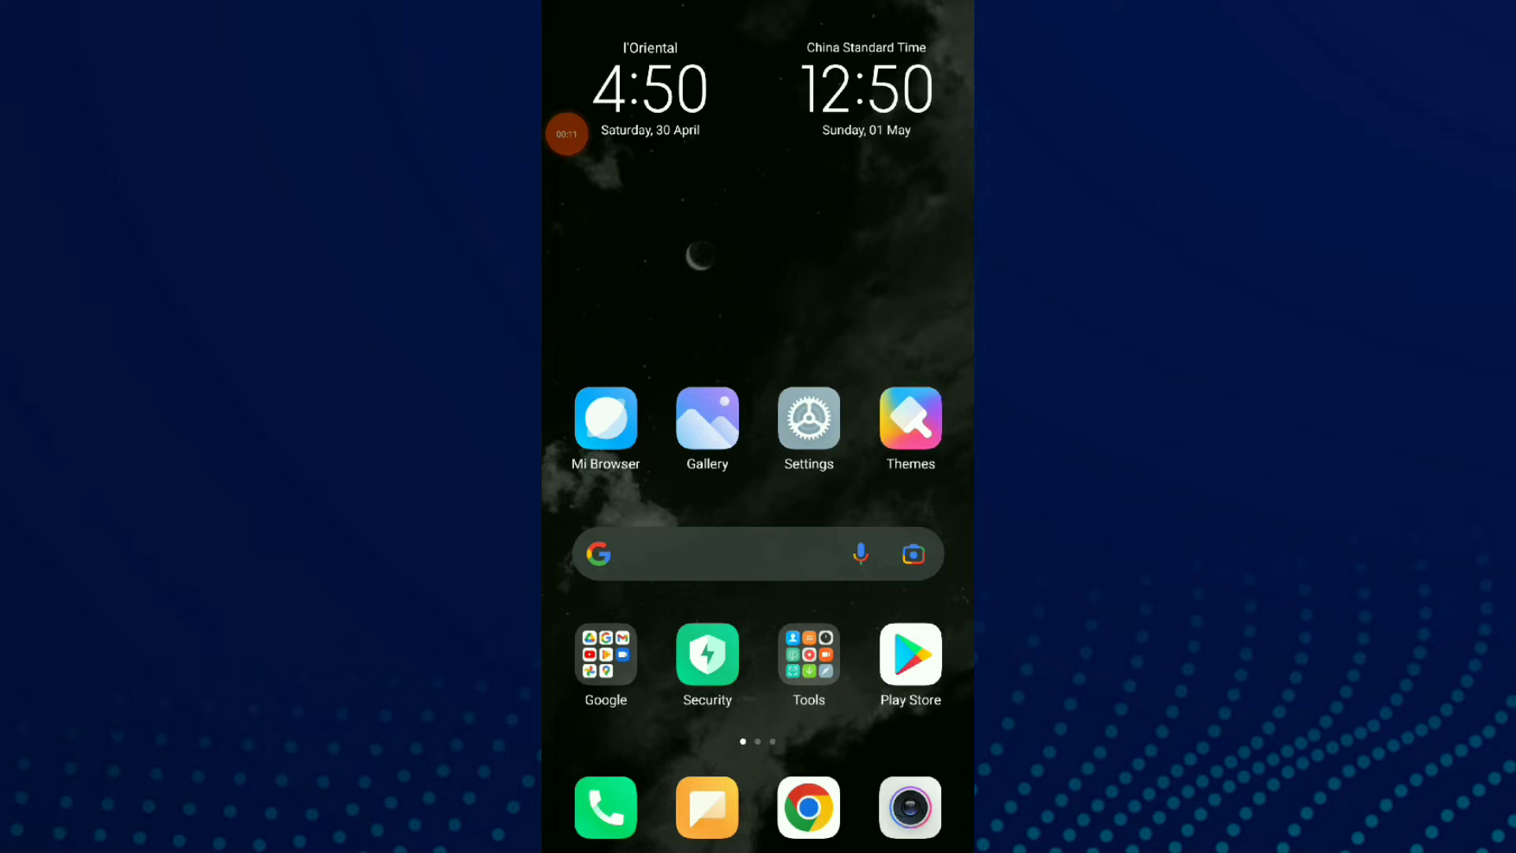
# Open the app drawer and launch the Facebook app from the Android home screen.
pyautogui.moveTo(758, 711); pyautogui.dragTo(758, 356)
pyautogui.click(603, 419)
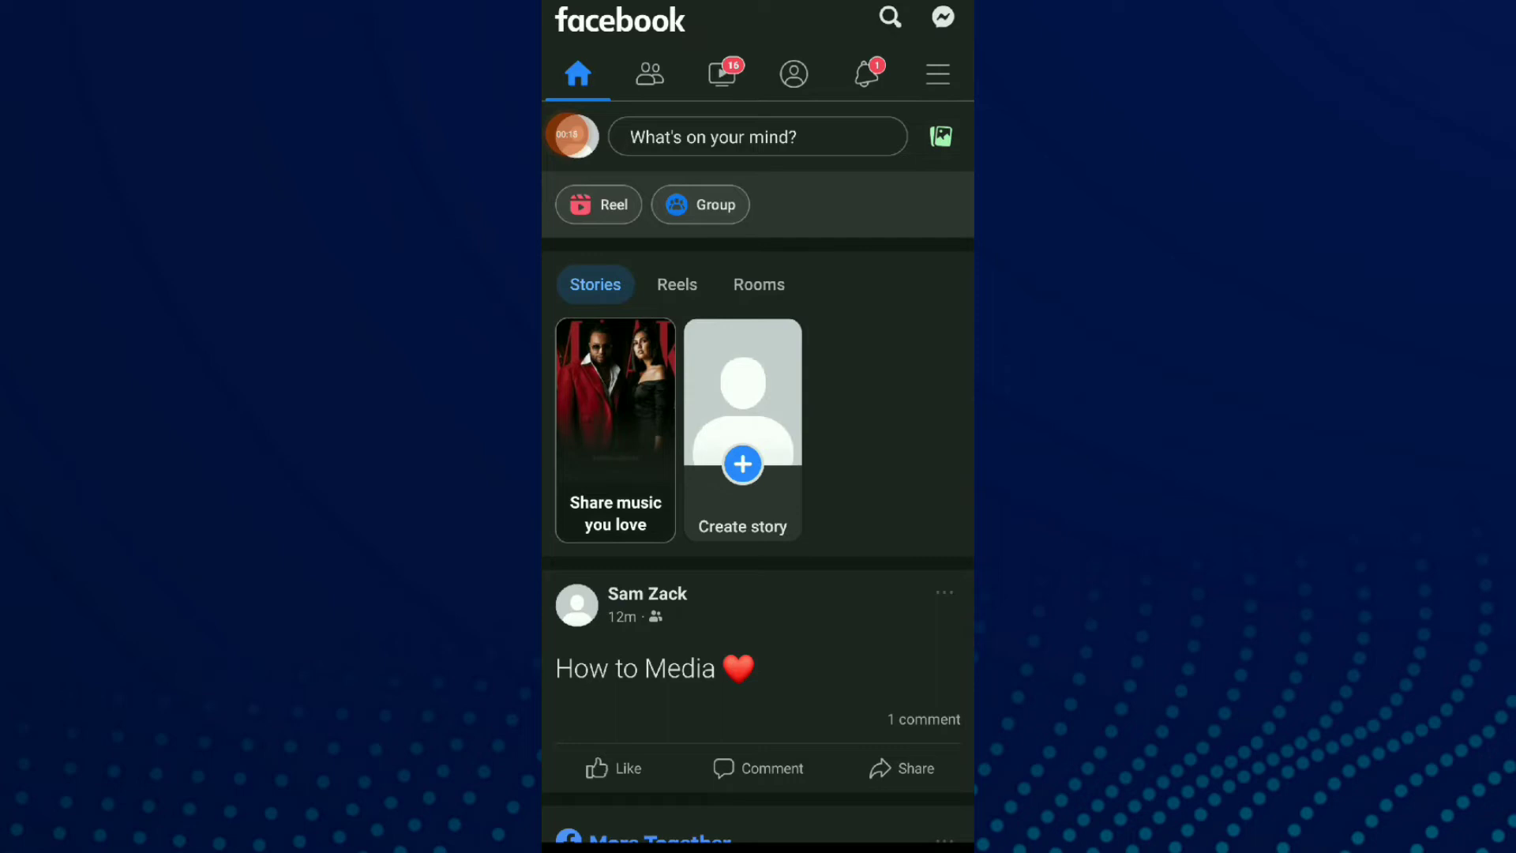
pyautogui.scroll(-2, 759, 474)
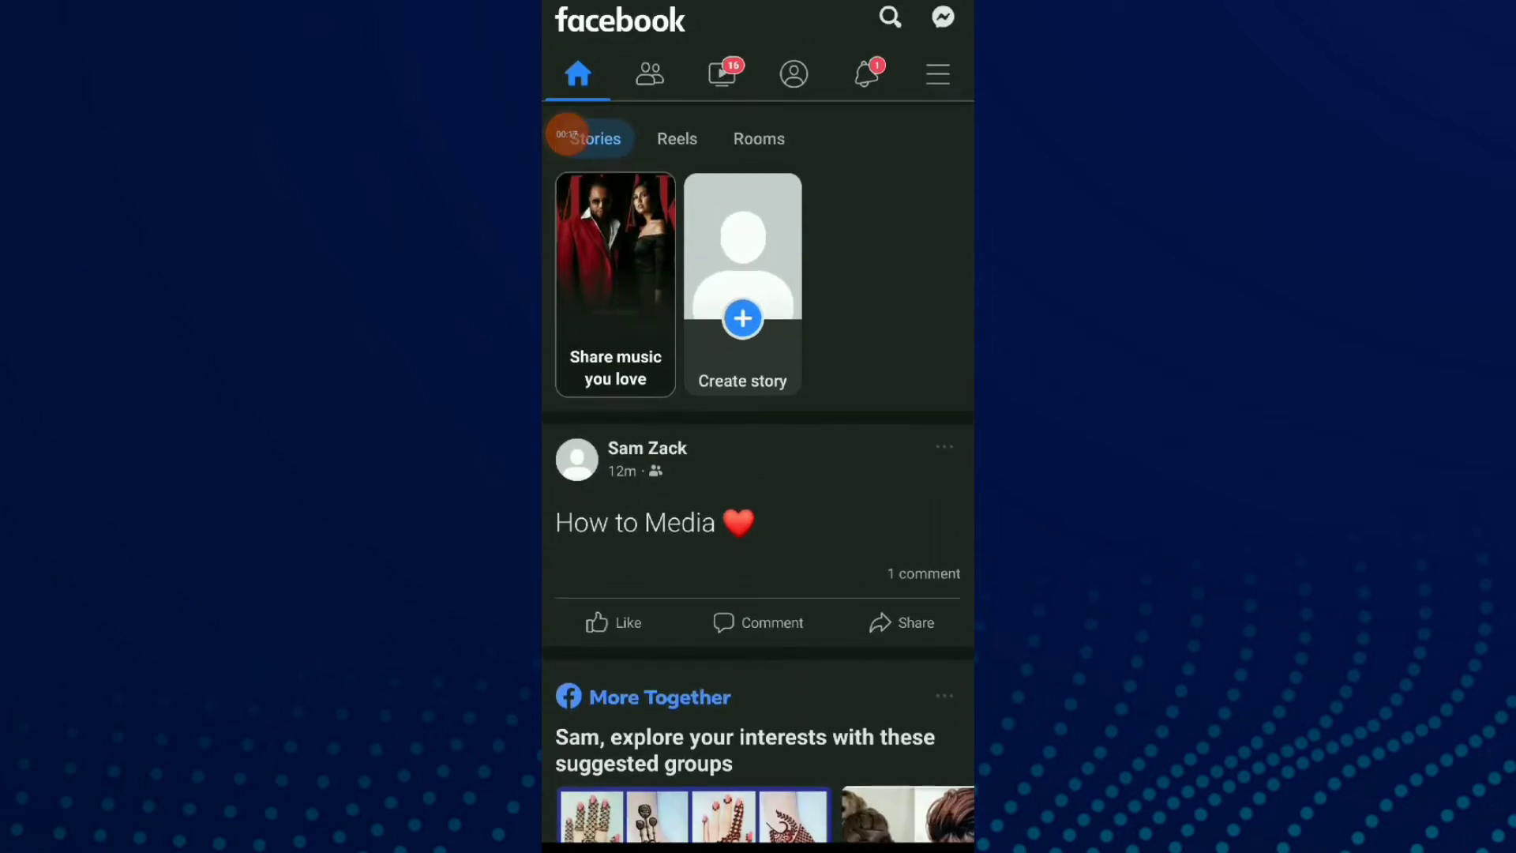
# Open the comments sheet on the How to Media post.
pyautogui.click(759, 622)
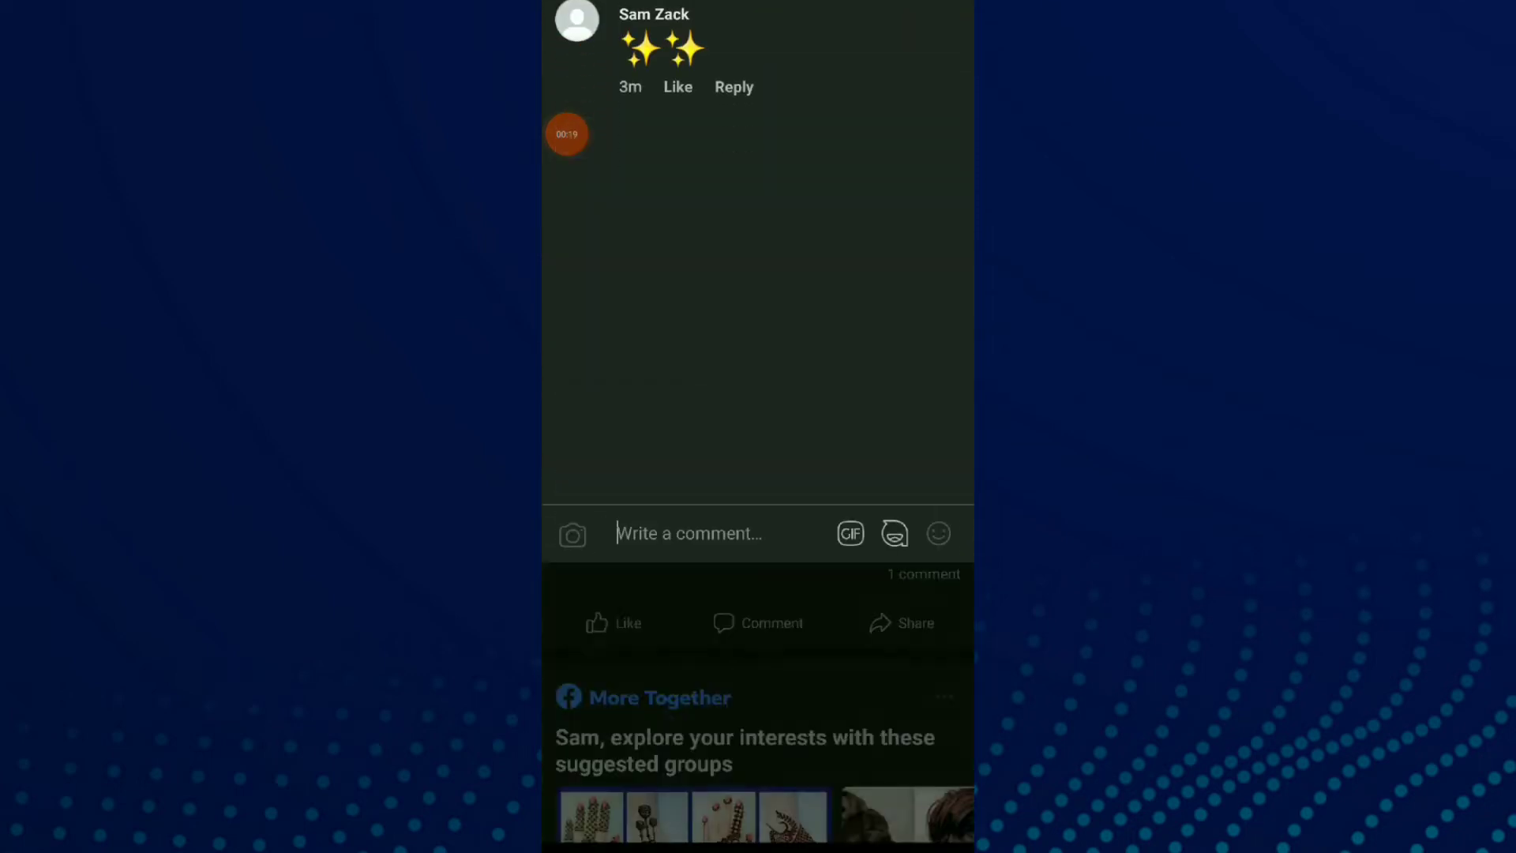